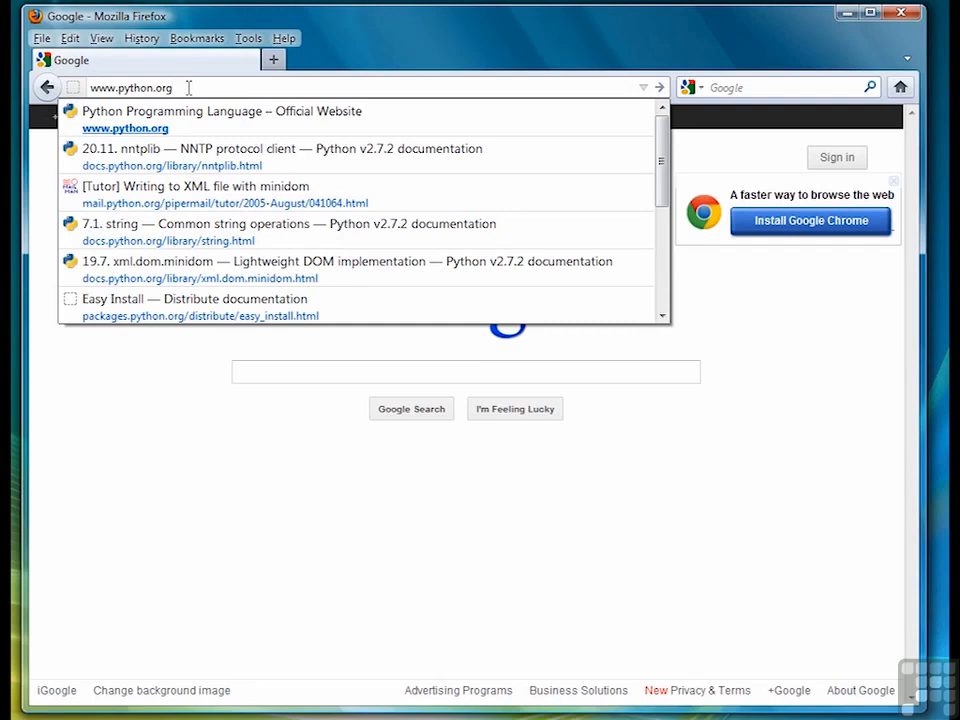
key(Return)
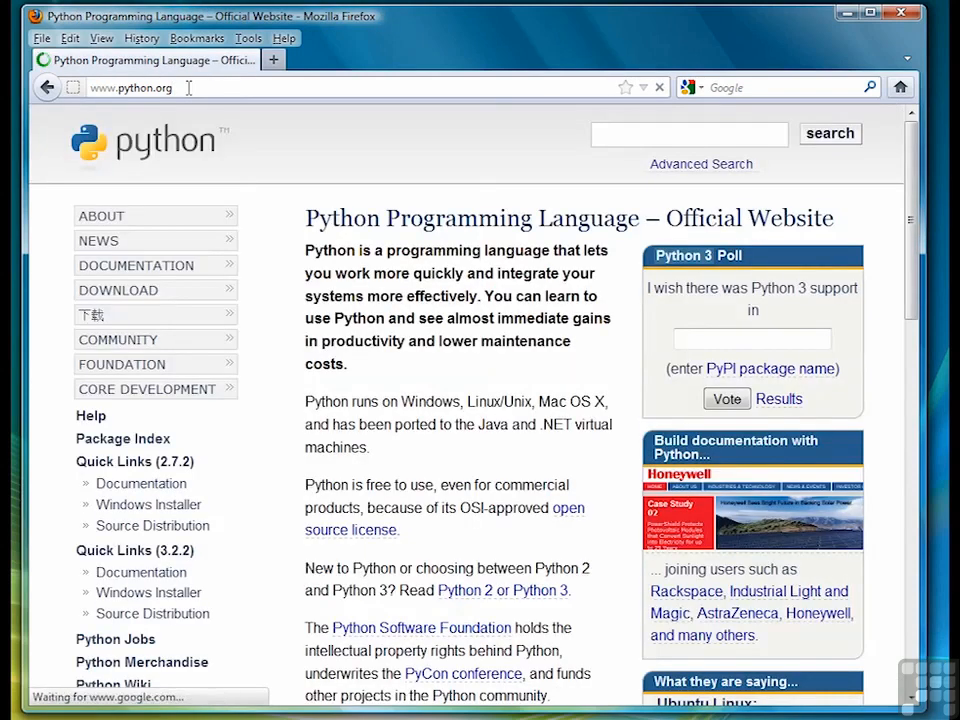
click(130, 293)
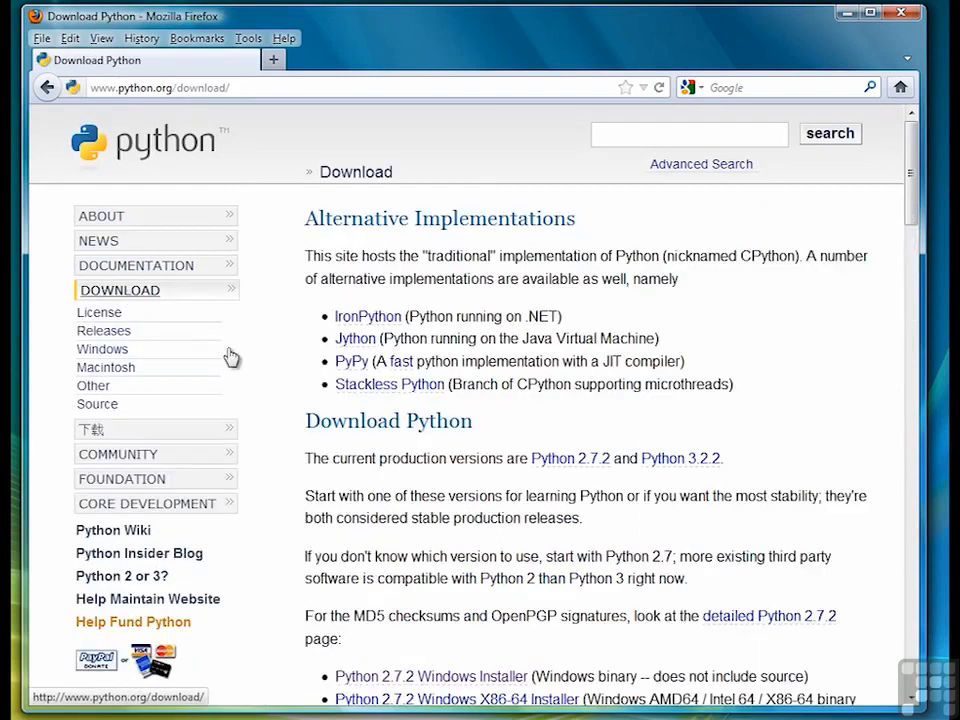
drag(912, 176, 917, 235)
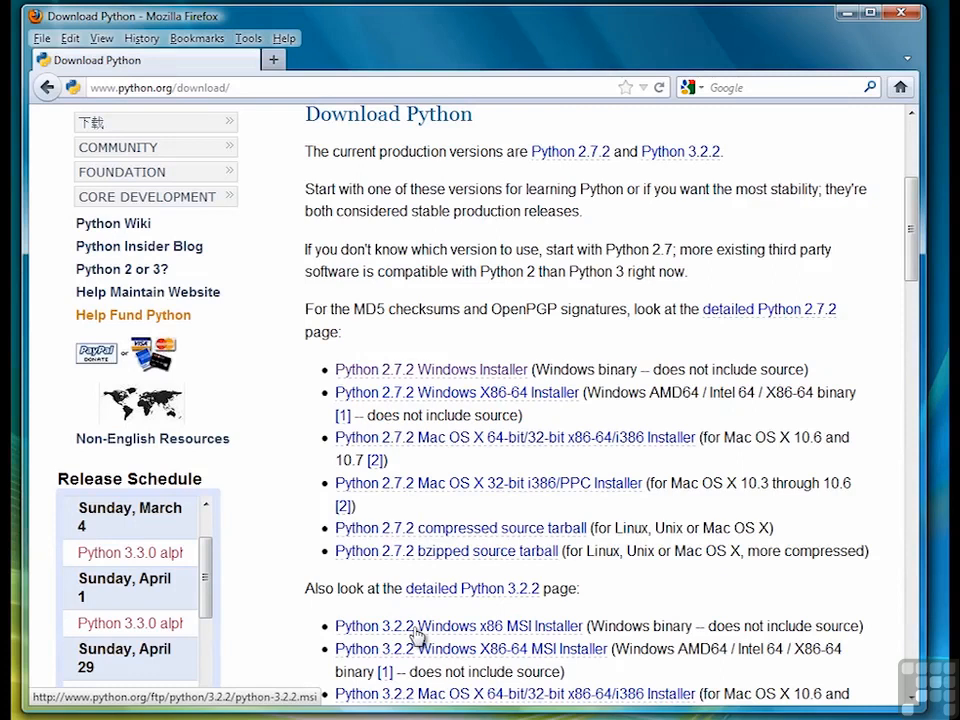
click(443, 371)
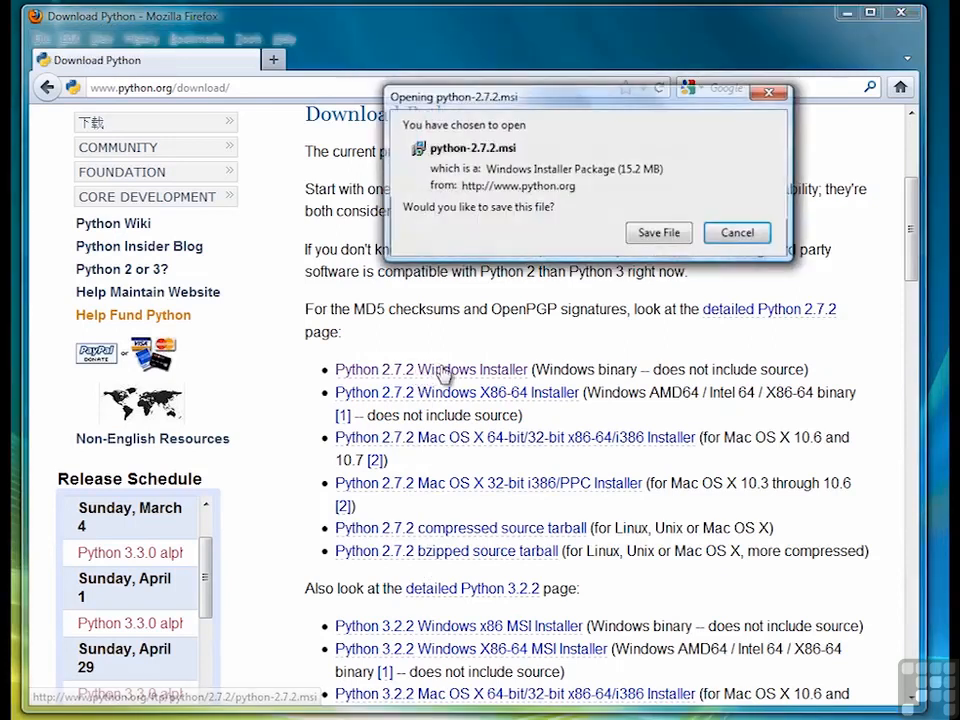
click(657, 233)
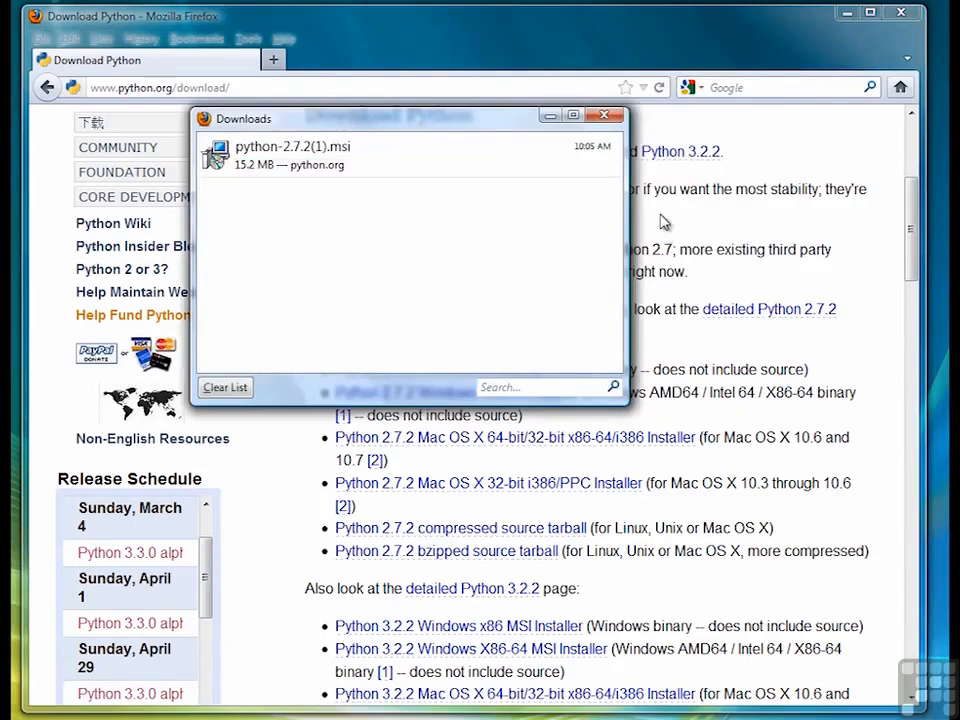
Run the downloaded python-2.7.2(1).msi and remove the existing Python 2.7.2 installation
double_click(268, 163)
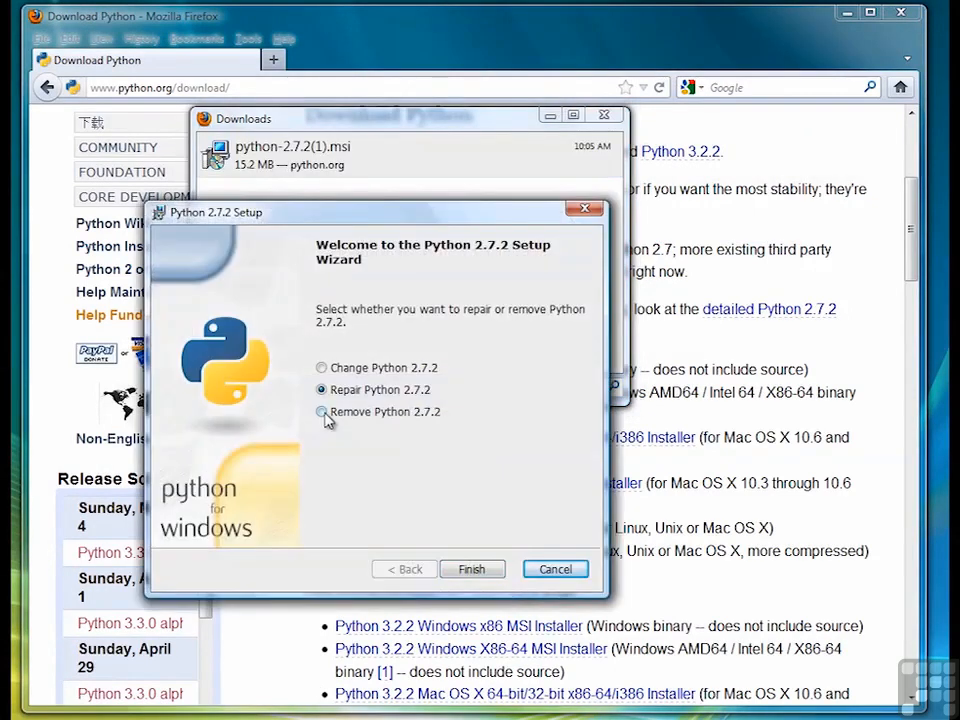
click(323, 412)
click(471, 568)
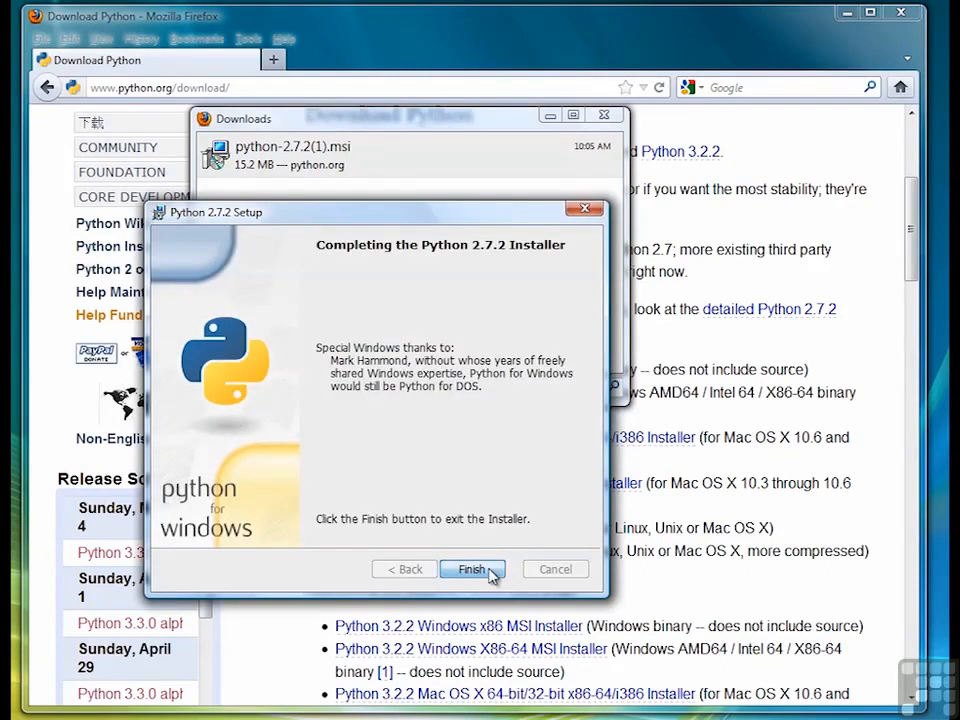
click(472, 569)
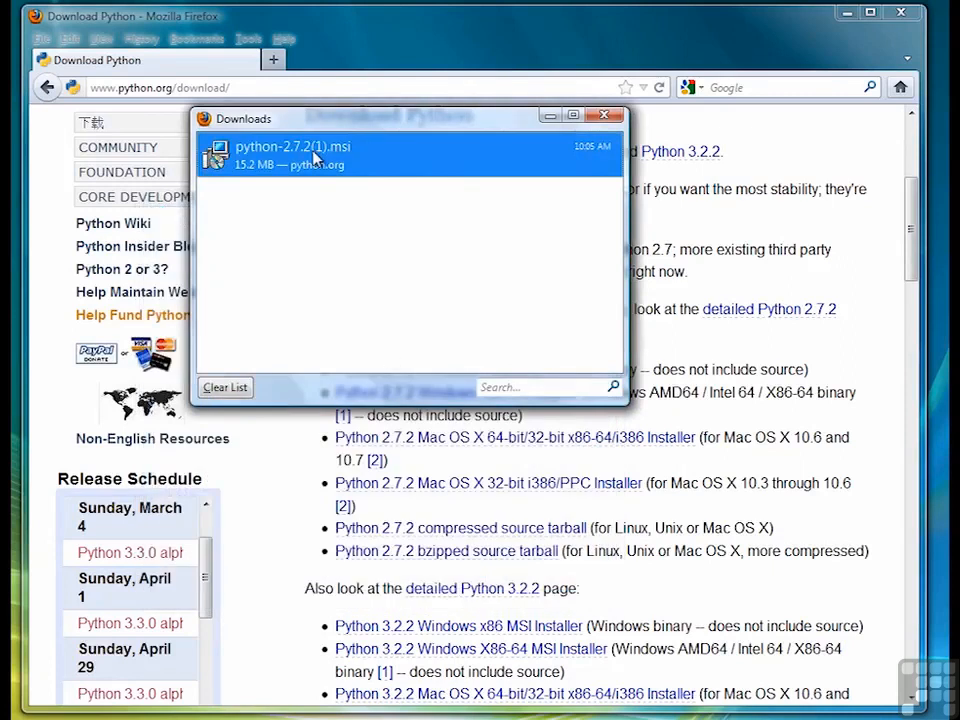
Install Python 2.7.2 for all users in C:\Python27\ with the default features, overwriting existing files, and clear and close the downloads list
double_click(314, 157)
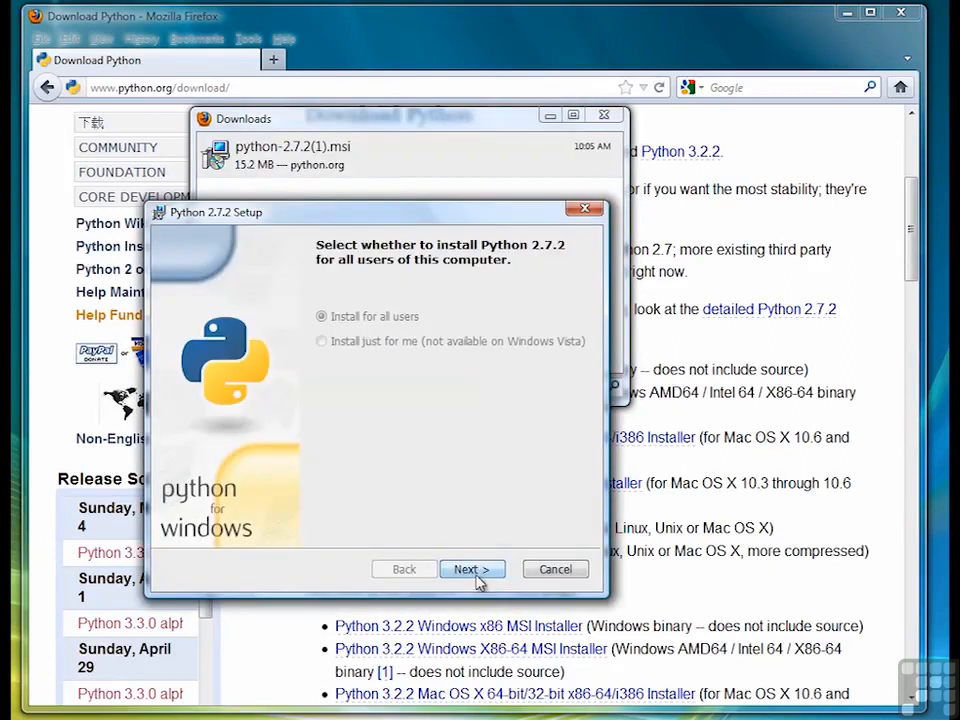
click(472, 569)
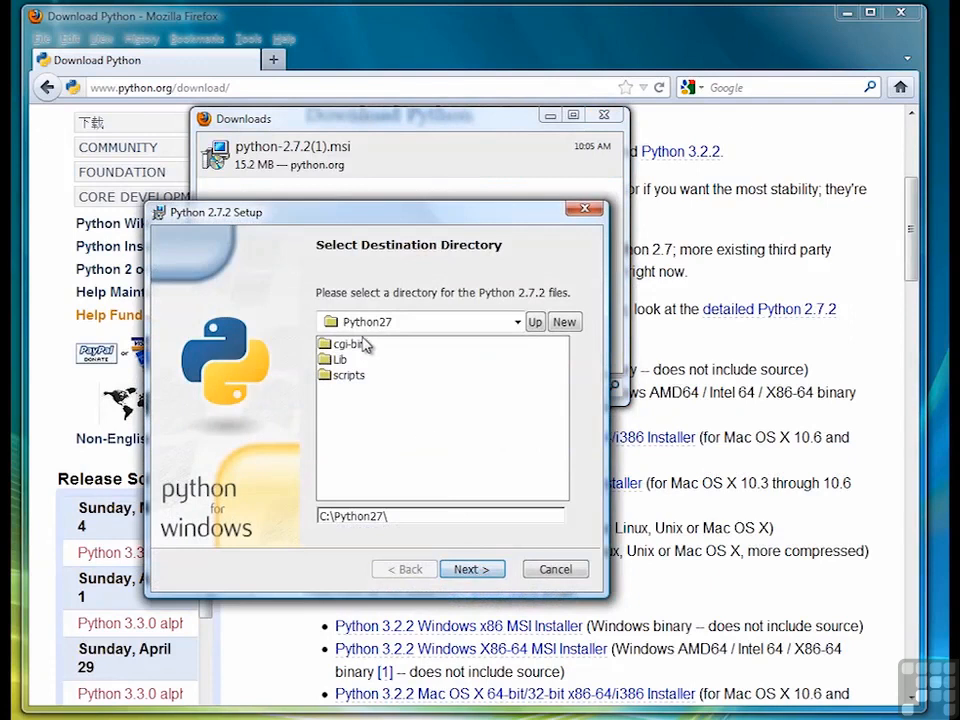
click(470, 569)
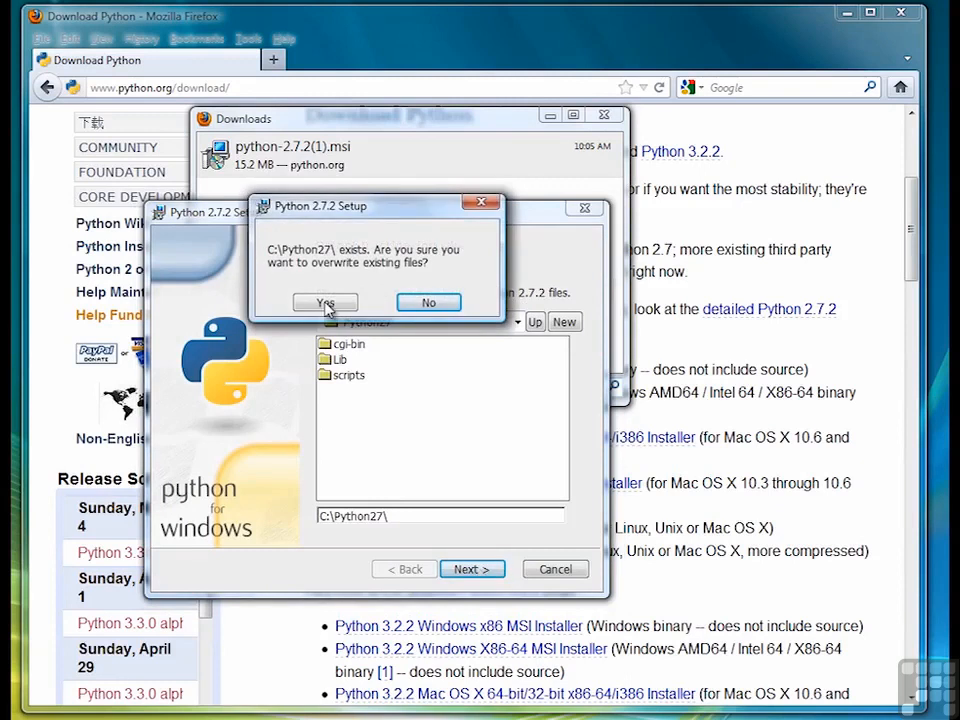
click(326, 304)
click(488, 570)
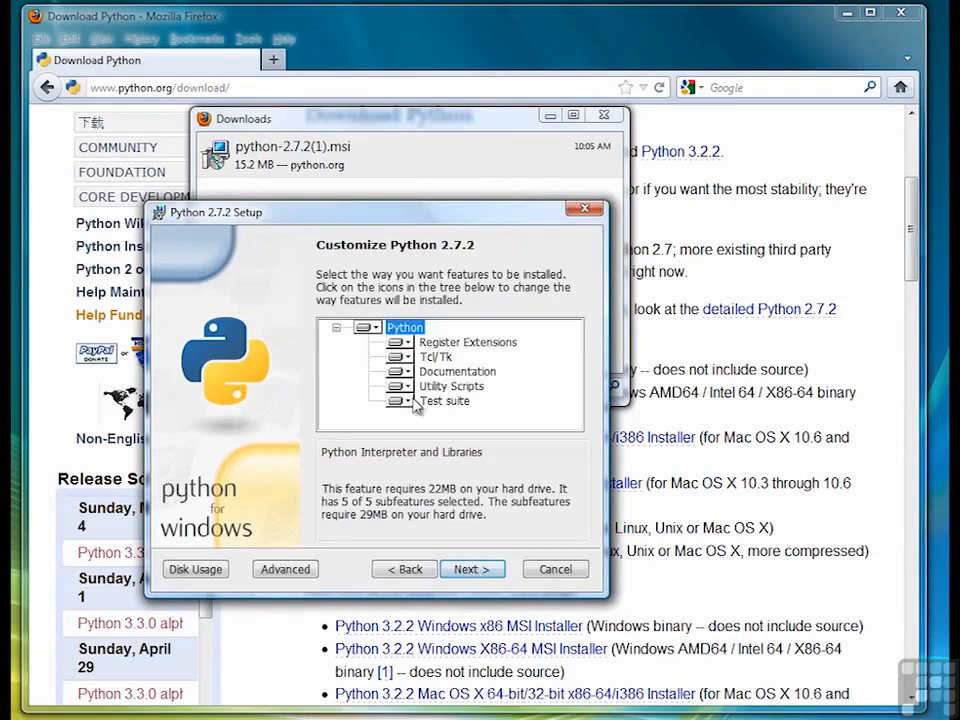
click(476, 570)
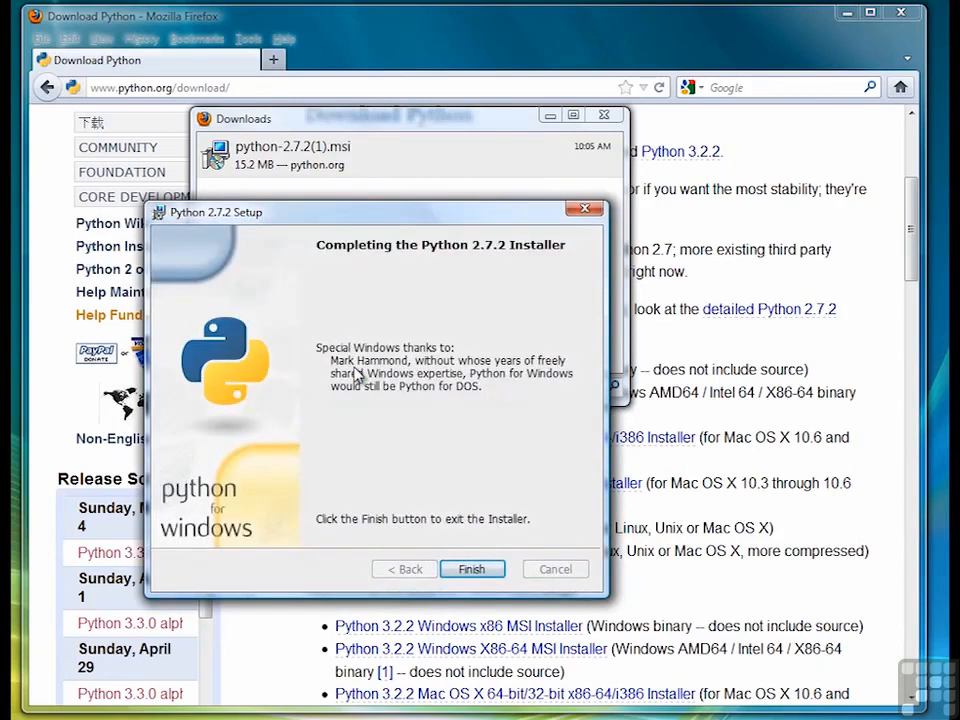
click(484, 574)
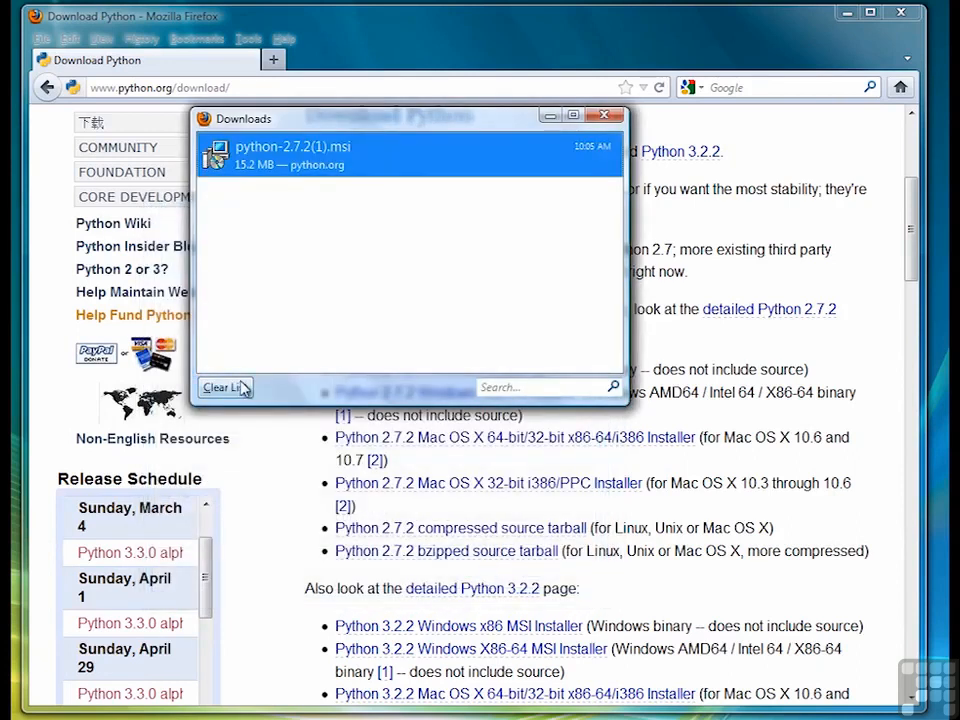
click(227, 386)
click(605, 116)
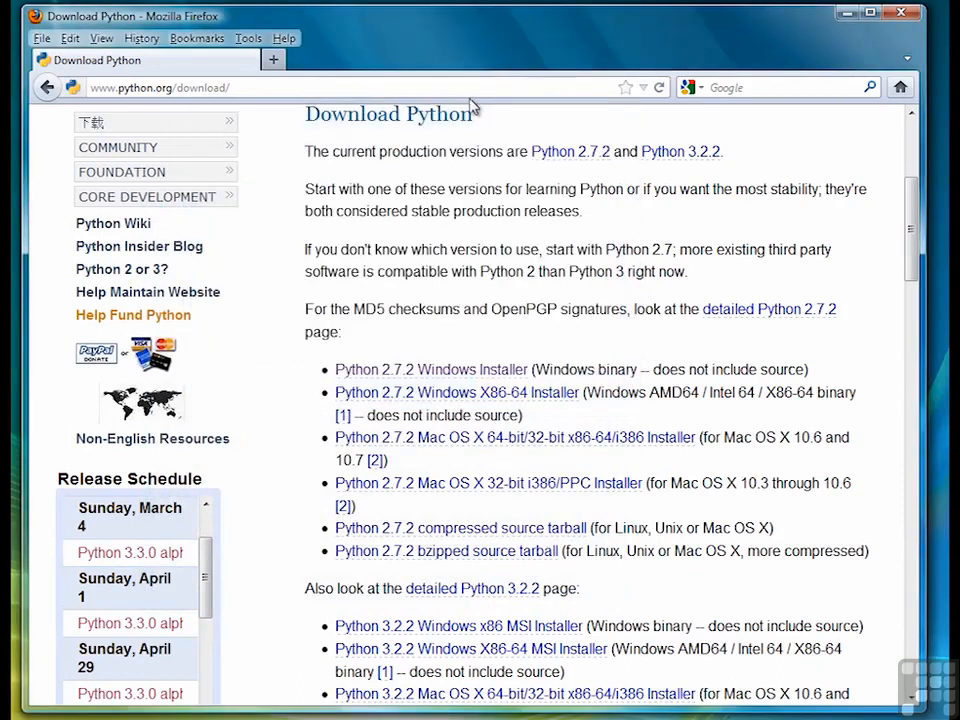
Switch to a Command Prompt, change to the \python27 directory and create a new file helloworld.py in Notepad
click(18, 716)
text(cd \python27)
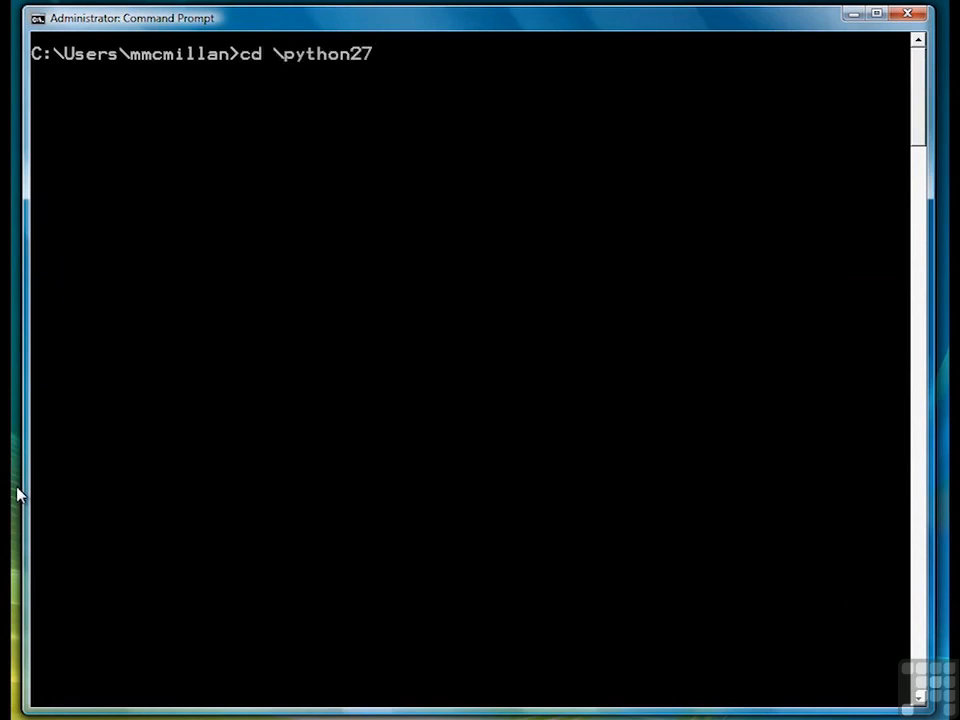
key(Return)
text(notepad helloworld.p)
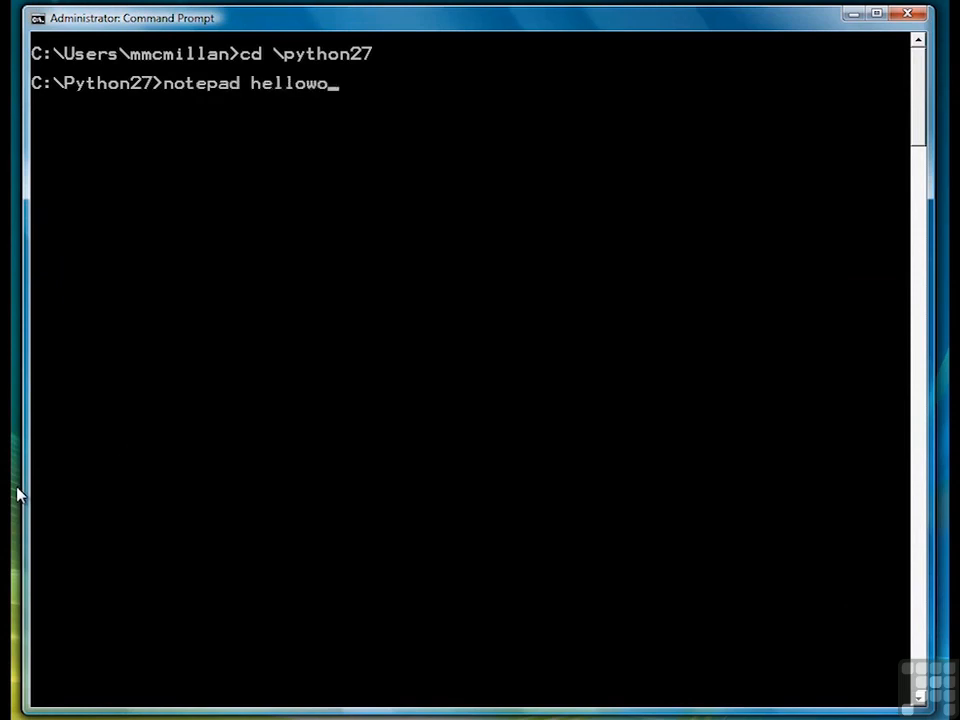
text(y)
key(Return)
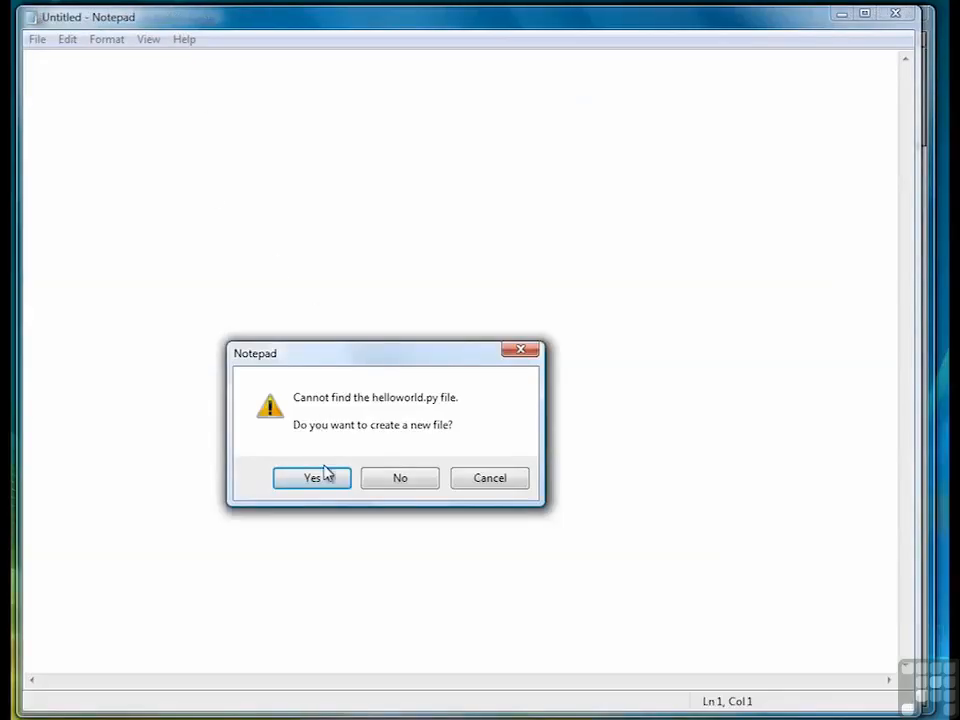
click(330, 482)
Write print("hello, world!") in helloworld.py, then exit Notepad saving the changes
text(print("hello, world!"))
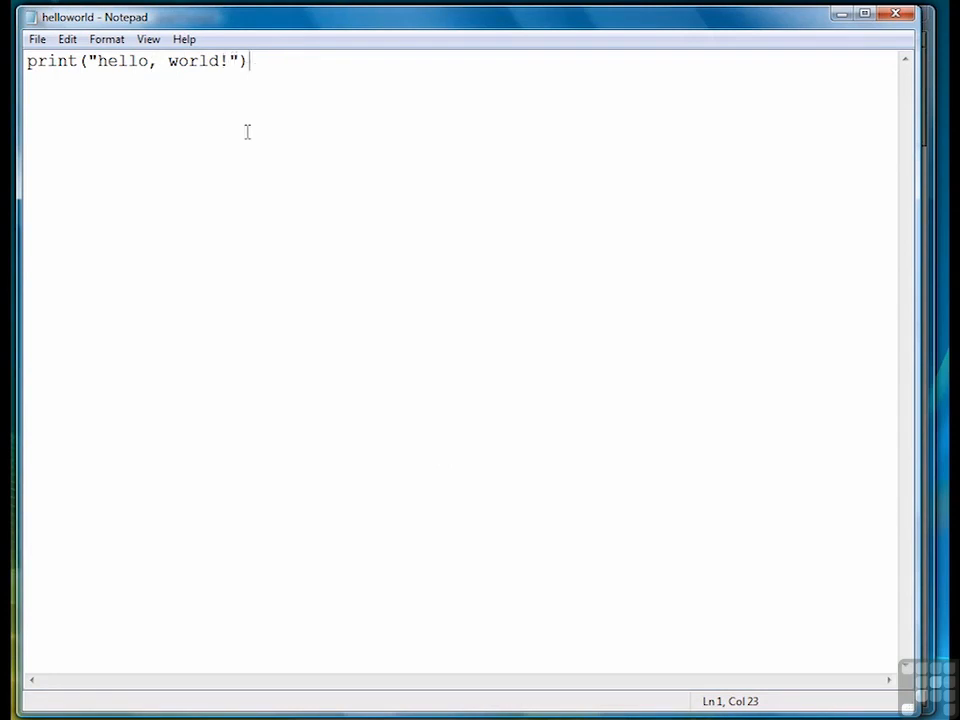
click(39, 42)
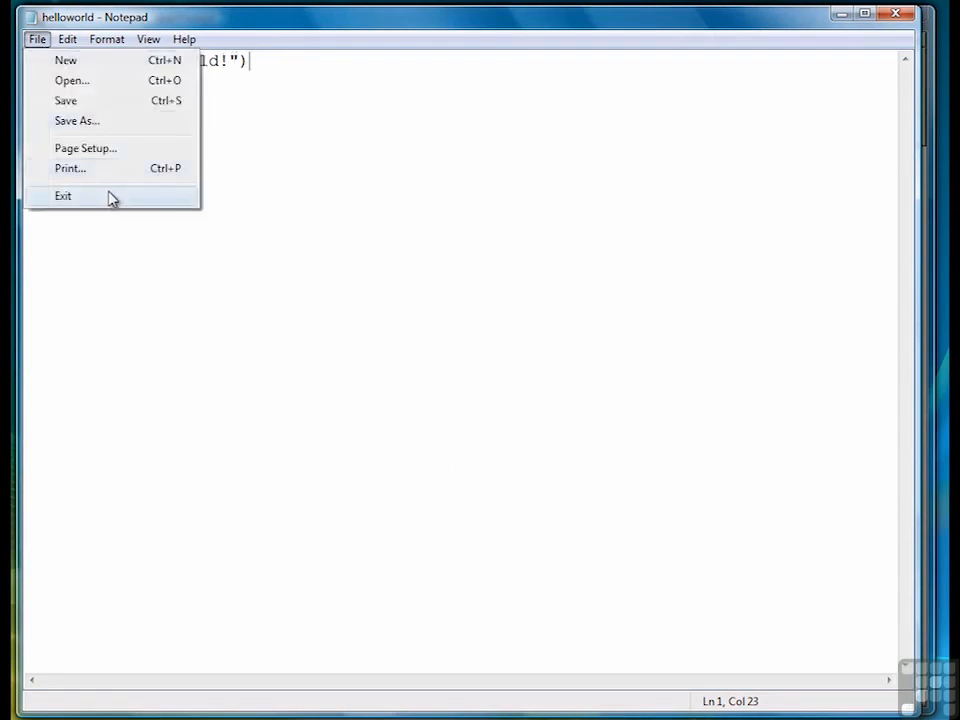
click(113, 198)
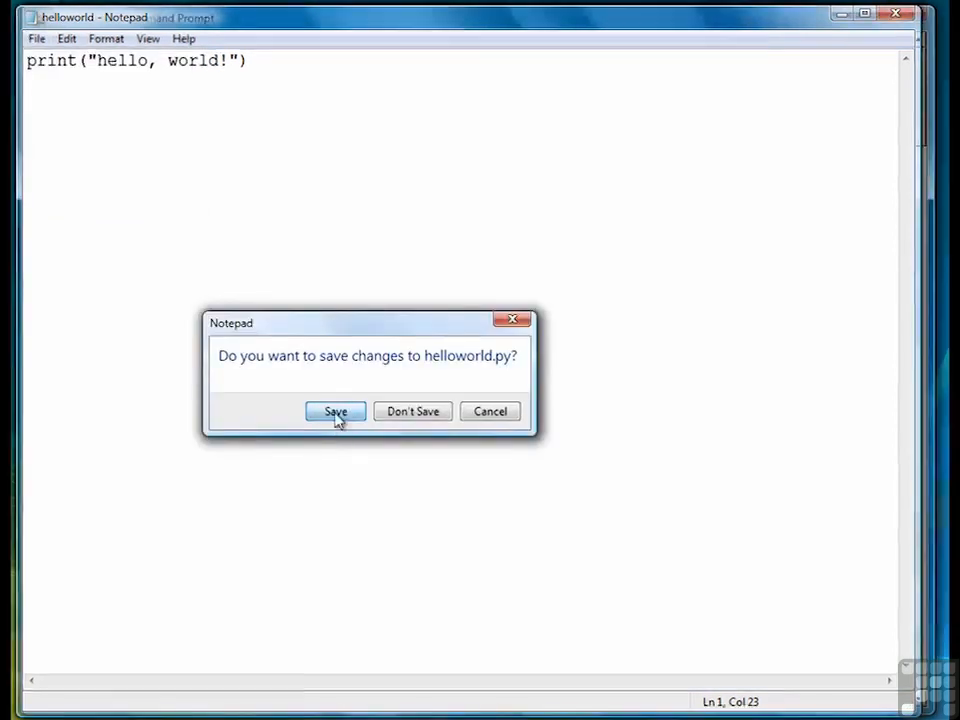
click(336, 417)
Run helloworld.py with the python interpreter from the C:\Python27 prompt
text(pytho)
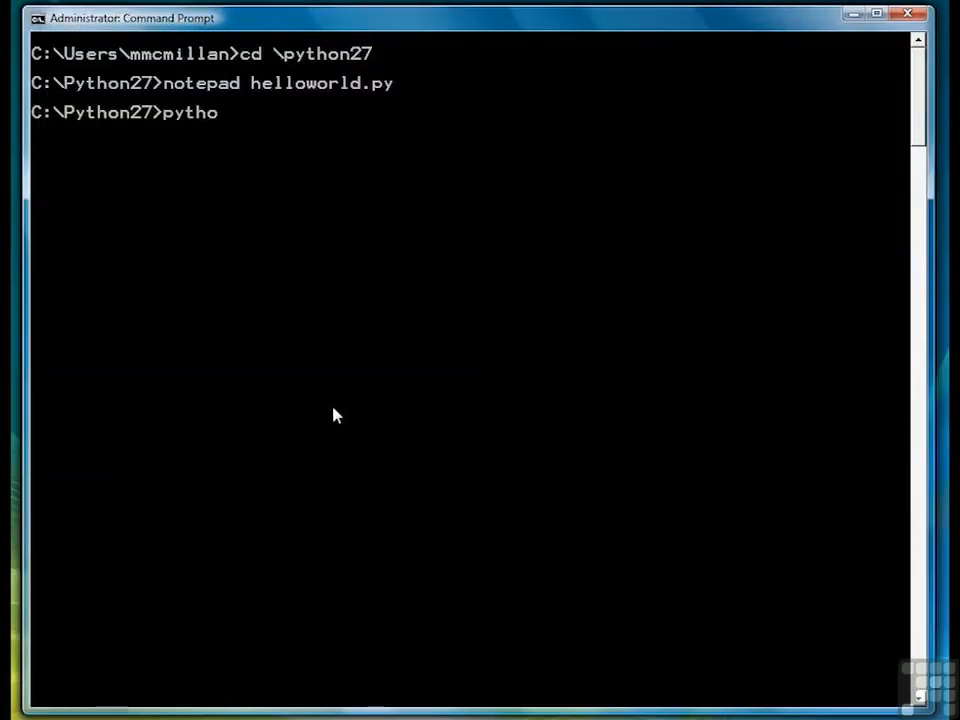
text(n helloworld.py)
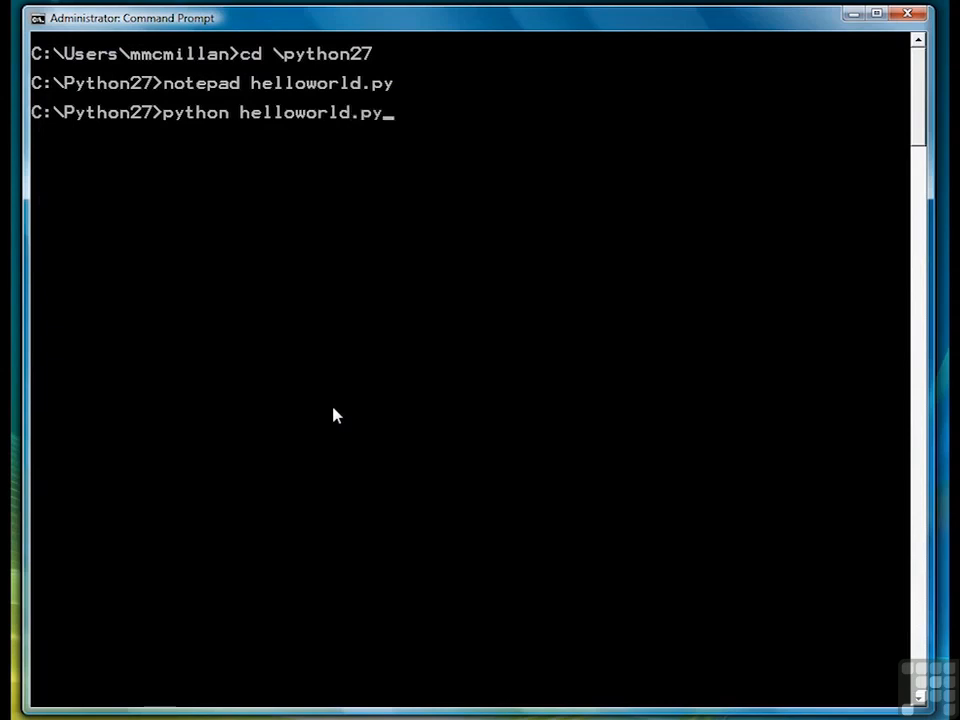
key(Return)
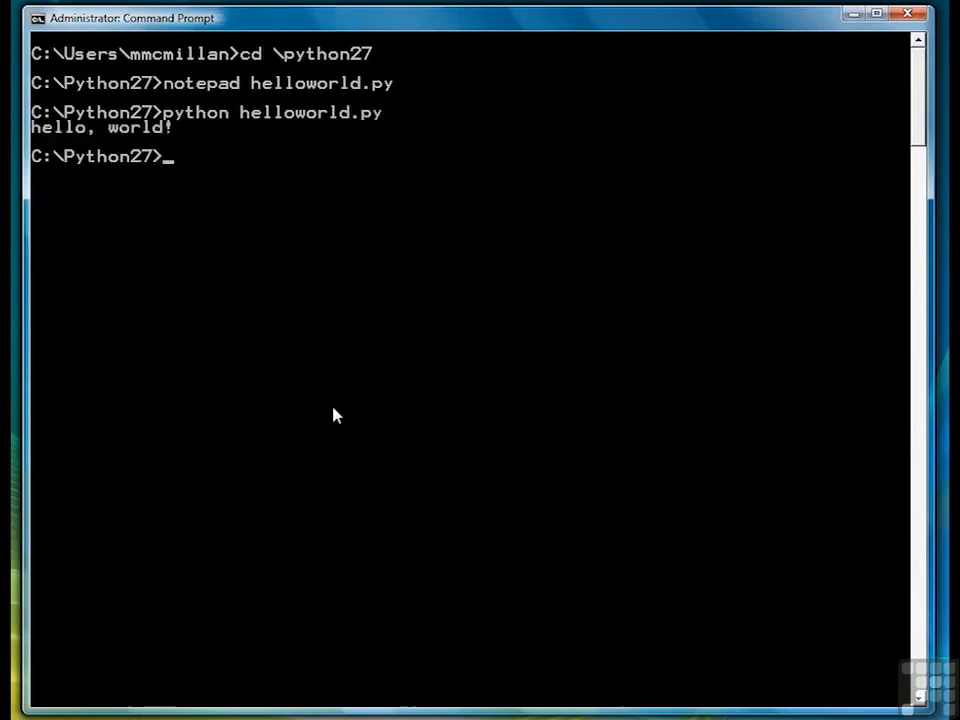